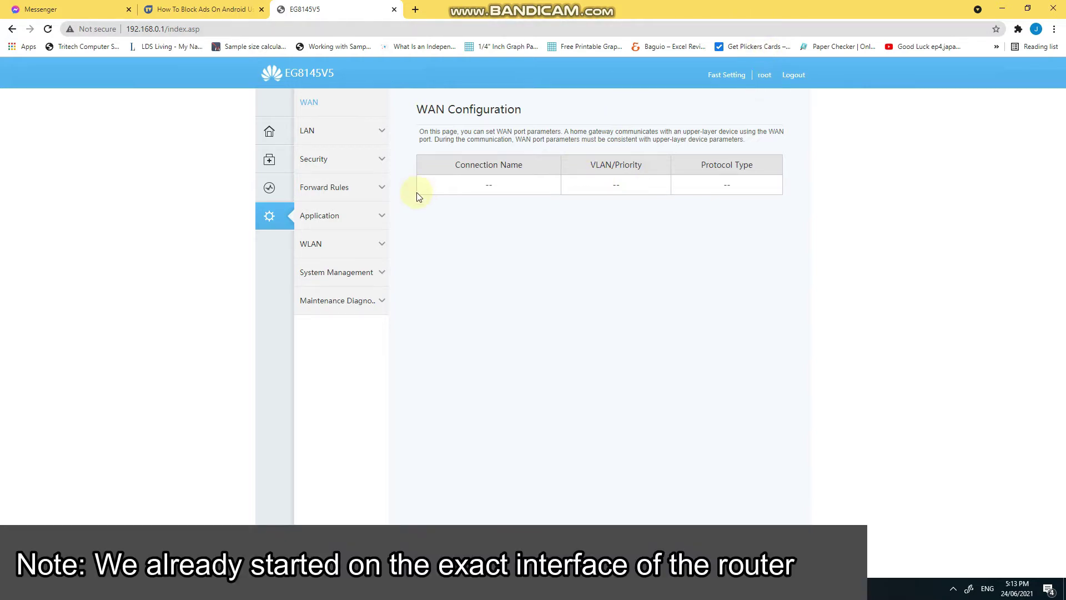
- Open LAN > DHCP Server and review both address pools, whose DNS fields are greyed out
left_click(341, 136)
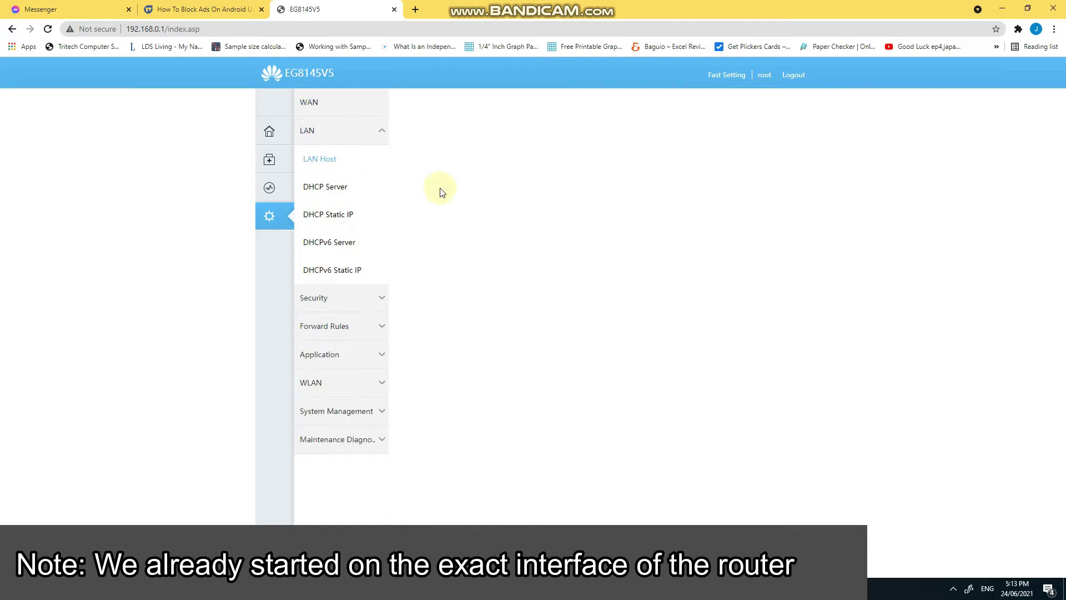
left_click(322, 188)
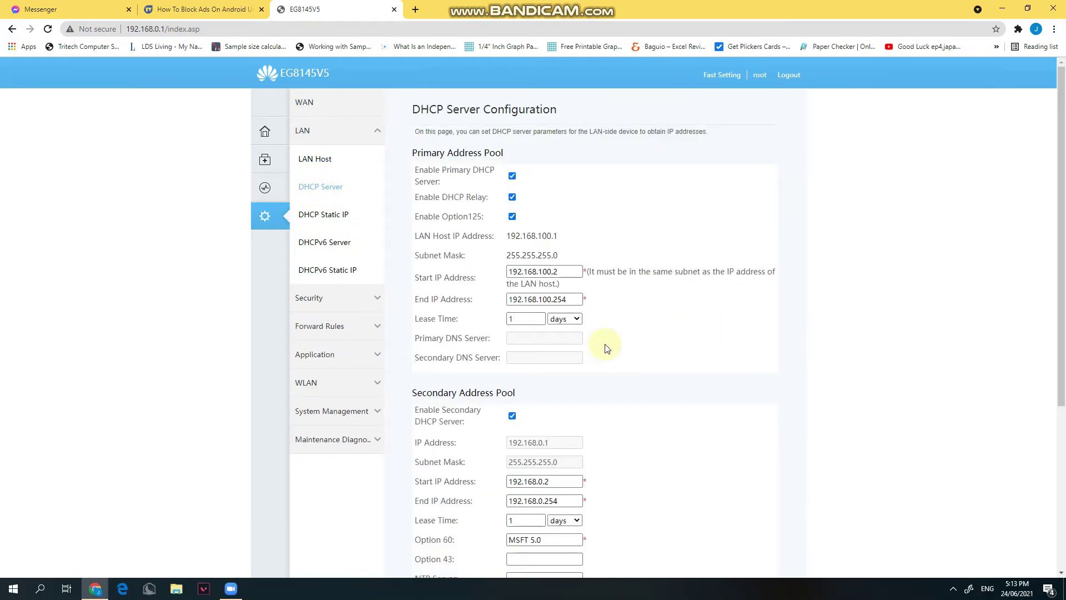
scroll(488, 336, "down", 2)
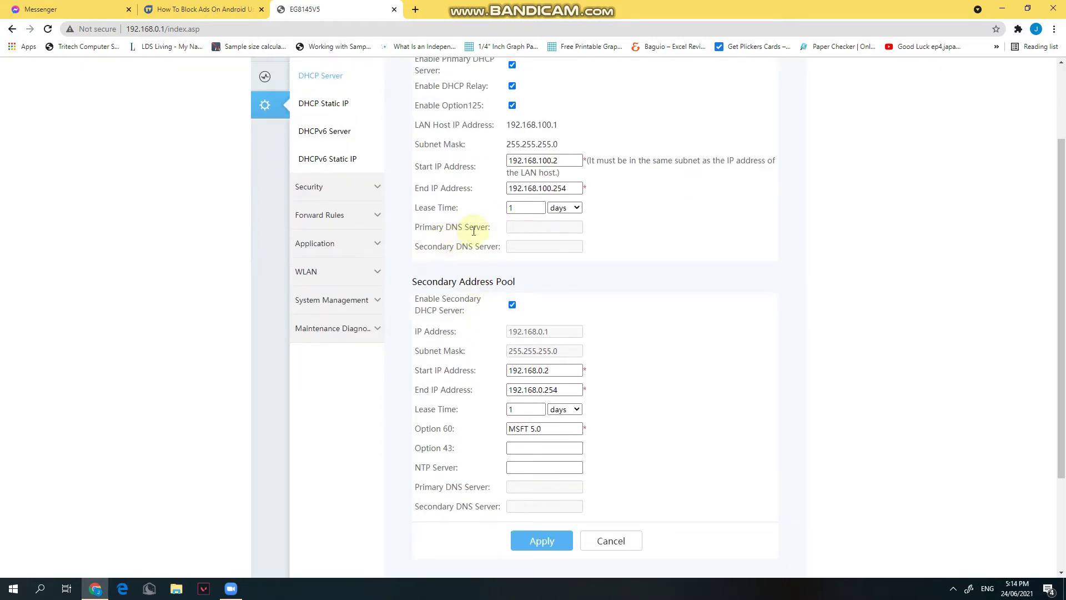
scroll(555, 253, "down", 1)
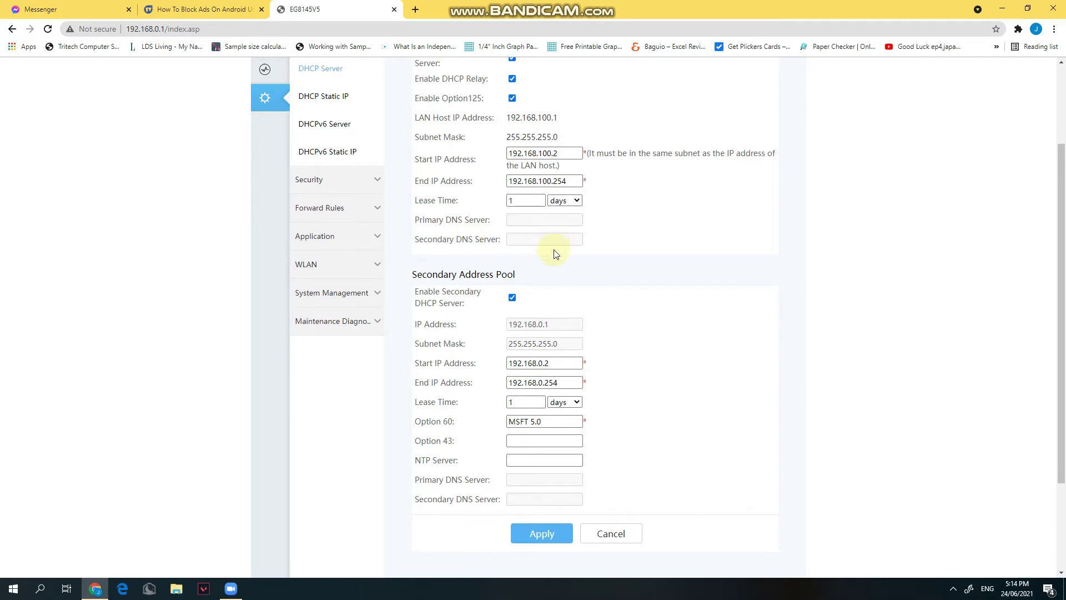
scroll(554, 252, "down", 2)
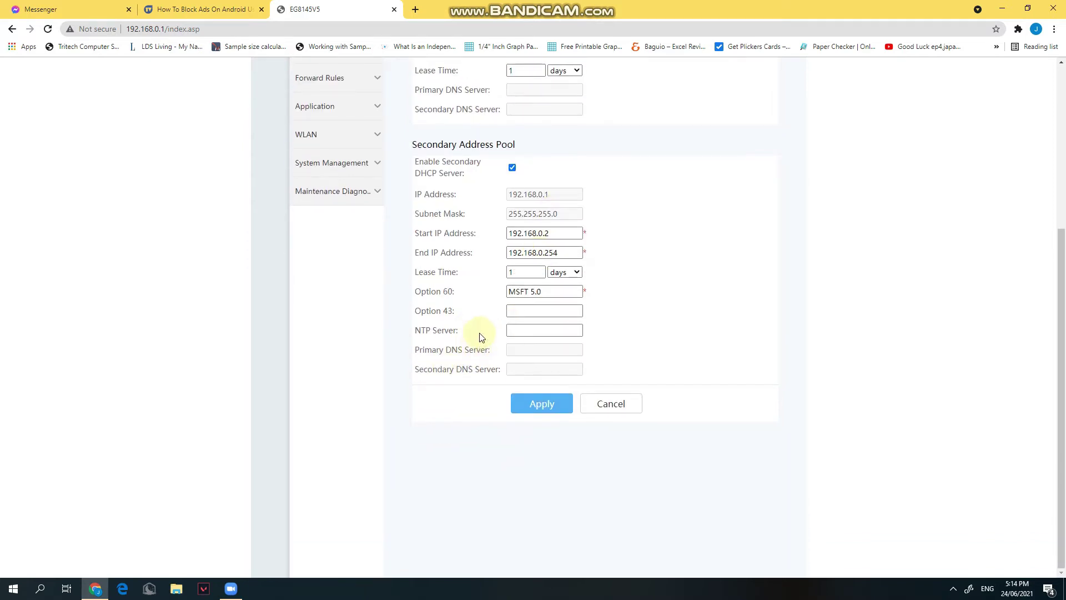
scroll(481, 337, "up", 5)
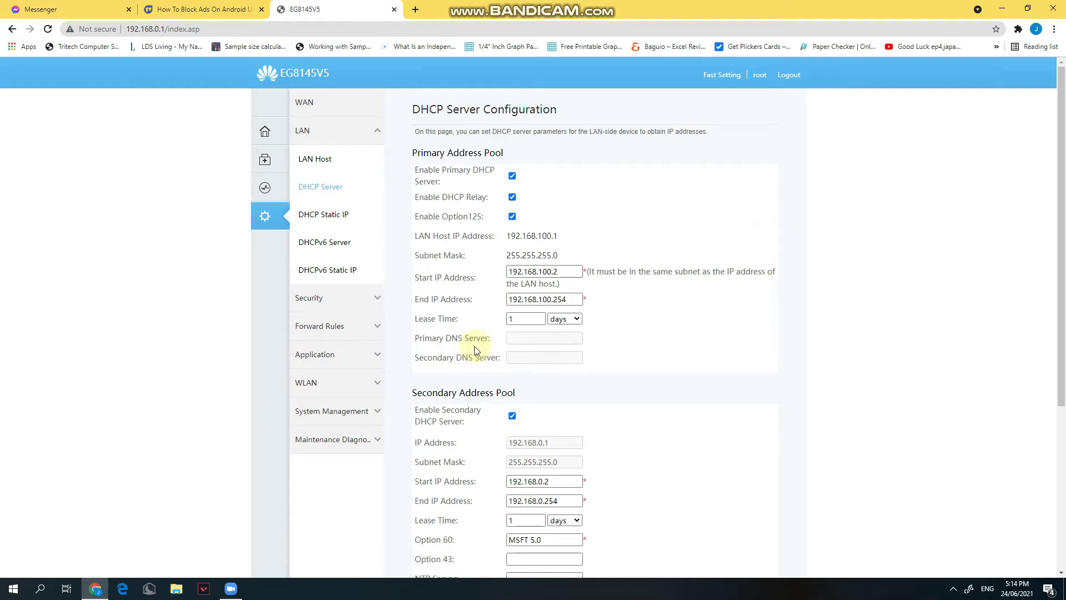
- Try the greyed Primary/Secondary DNS fields, find them uneditable, and log out of the router
left_click(522, 340)
left_click(514, 353)
left_click(514, 337)
left_click(516, 335)
left_click(510, 340)
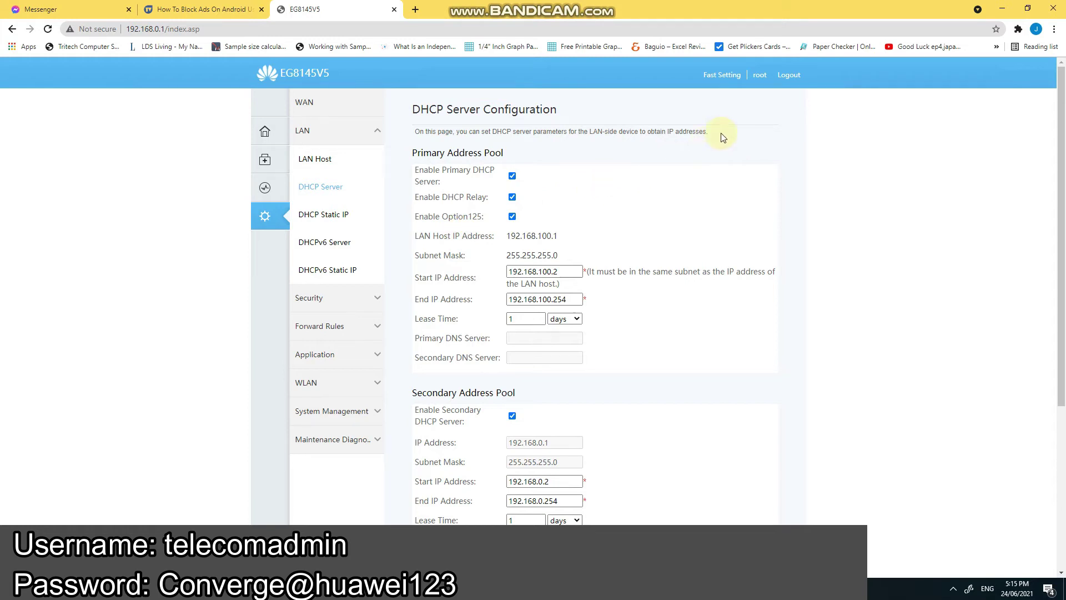
left_click(789, 75)
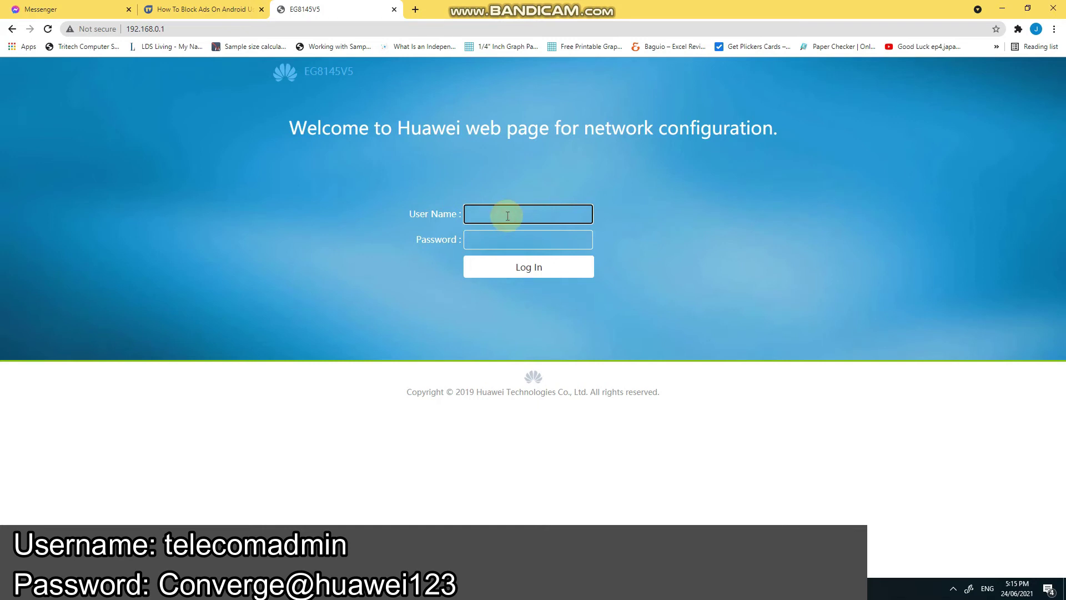
- Log back in to the router with the administrator username and the account password
key("Tab")
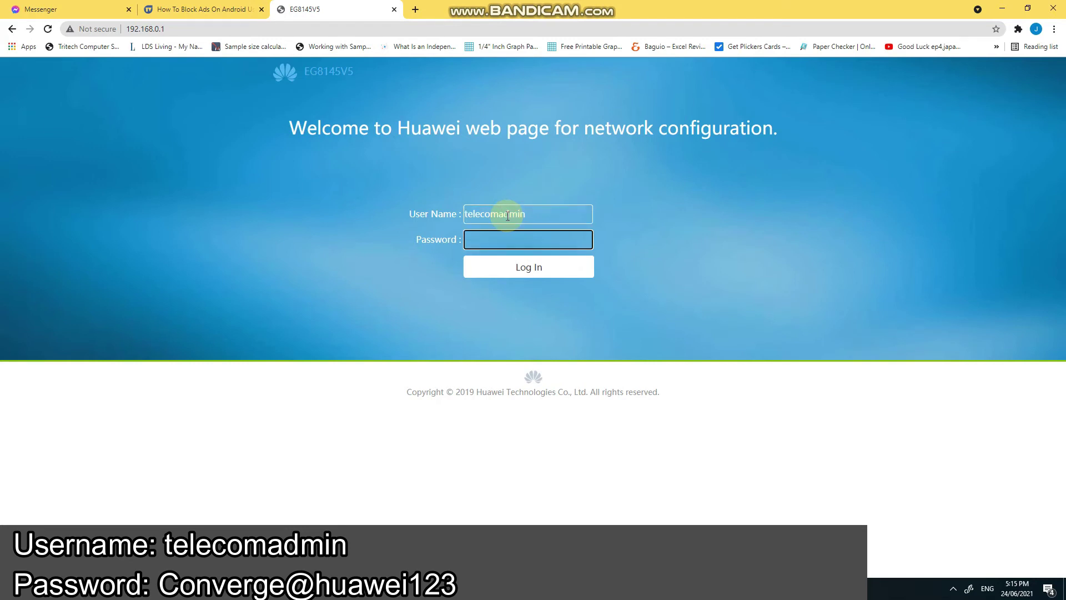
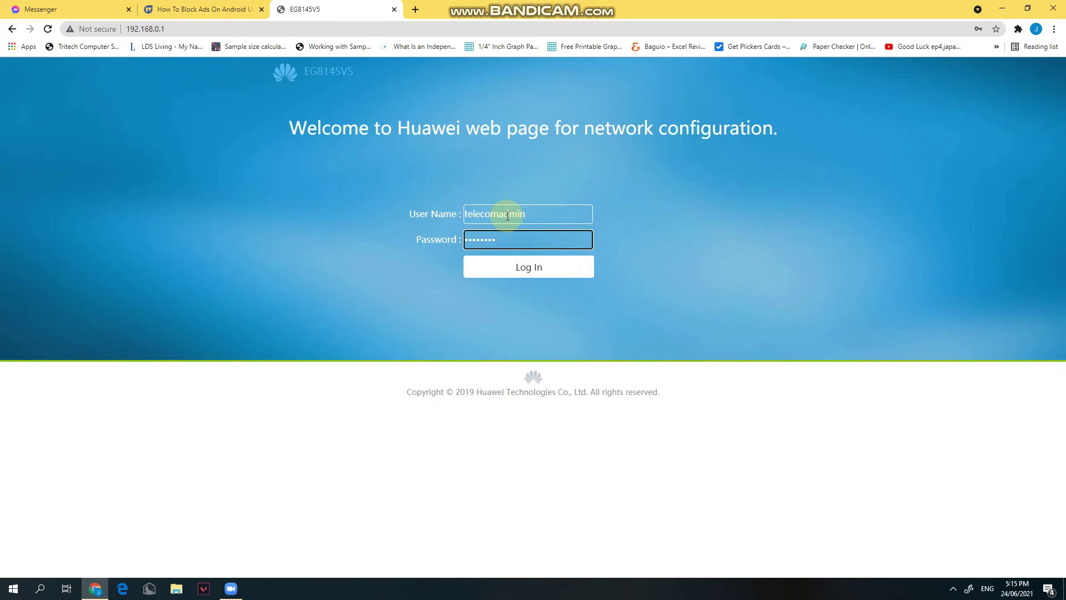
key("Return")
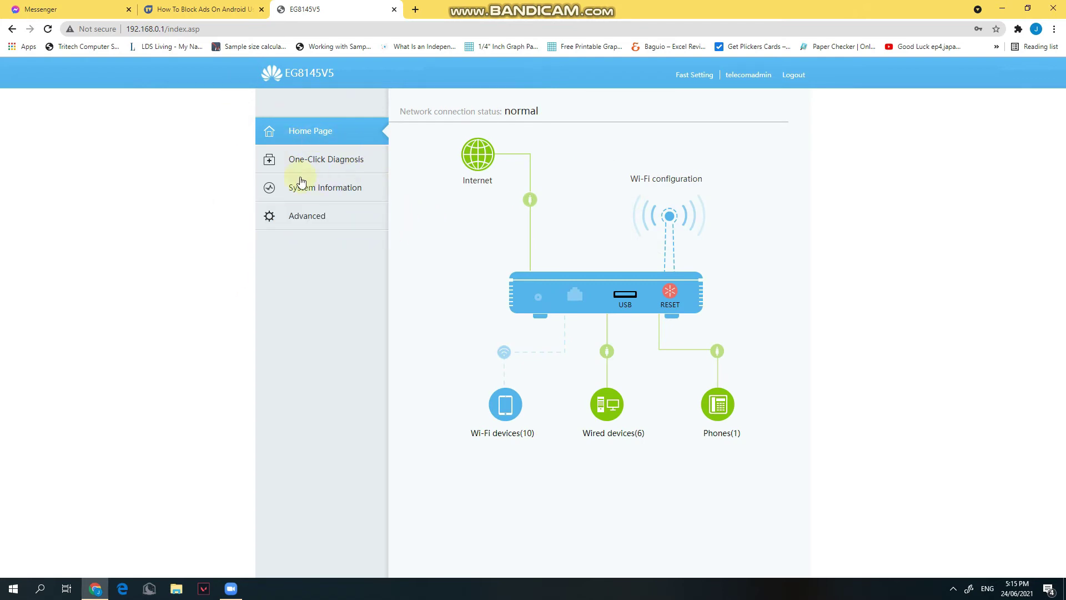
- Go to Advanced > LAN > DHCP Server, where the Primary DNS Server field is now editable
left_click(317, 220)
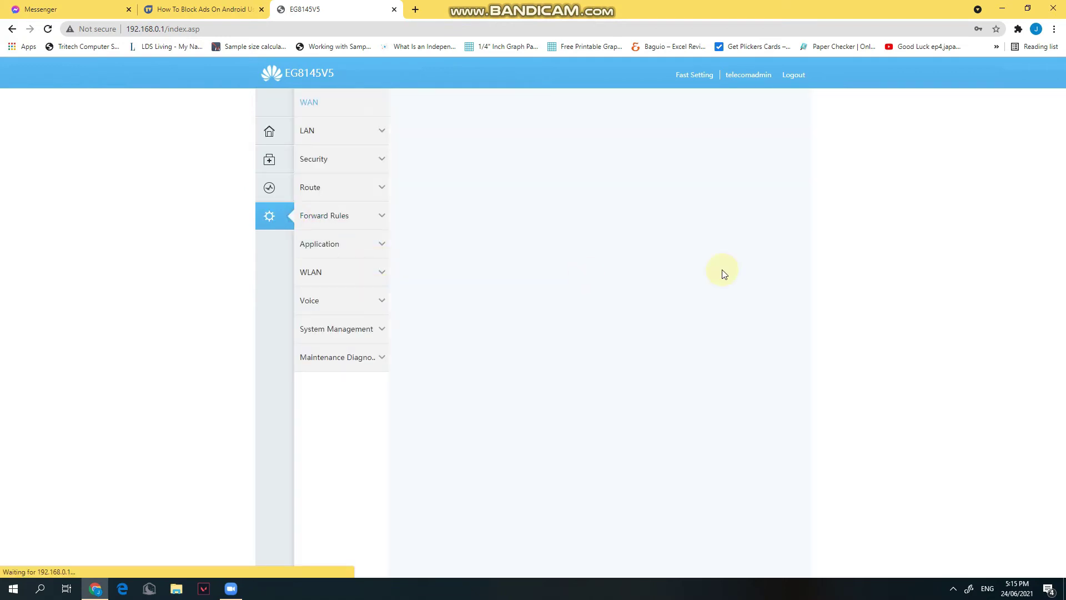
left_click(332, 131)
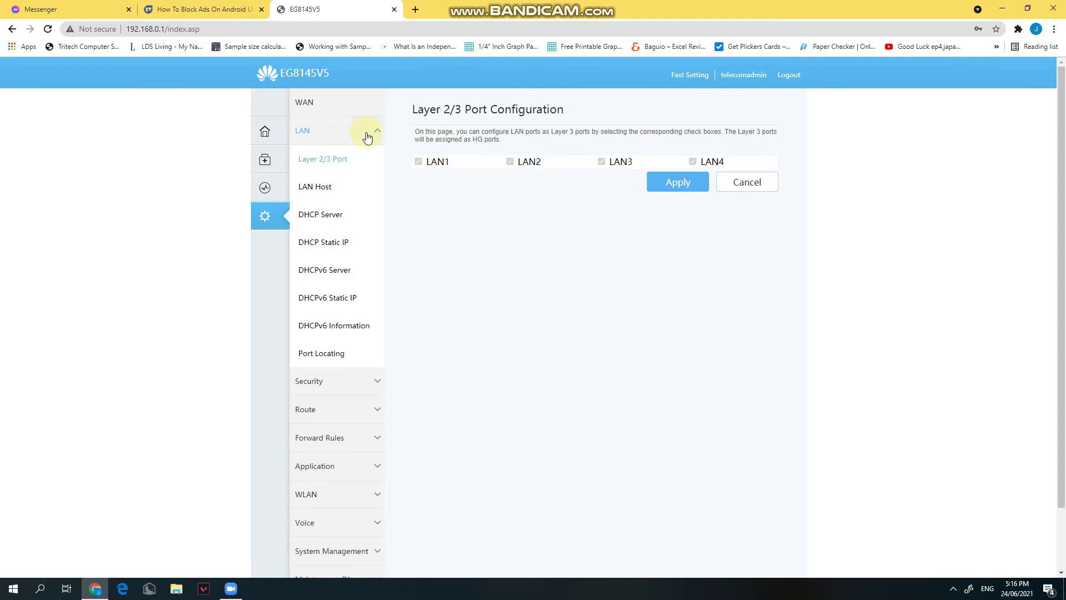
left_click(318, 215)
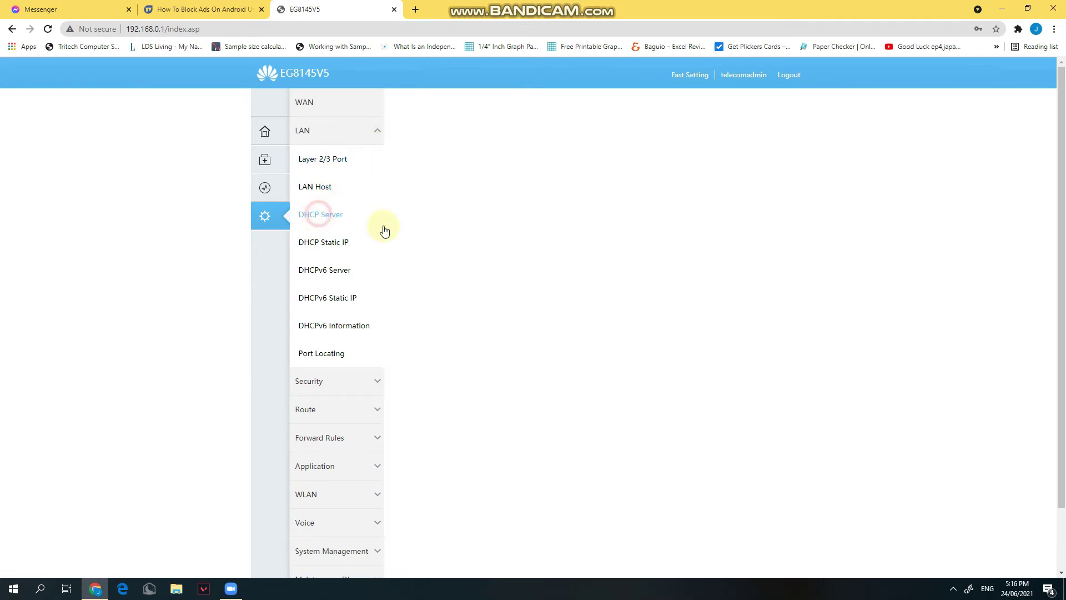
scroll(722, 305, "down", 2)
left_click(543, 231)
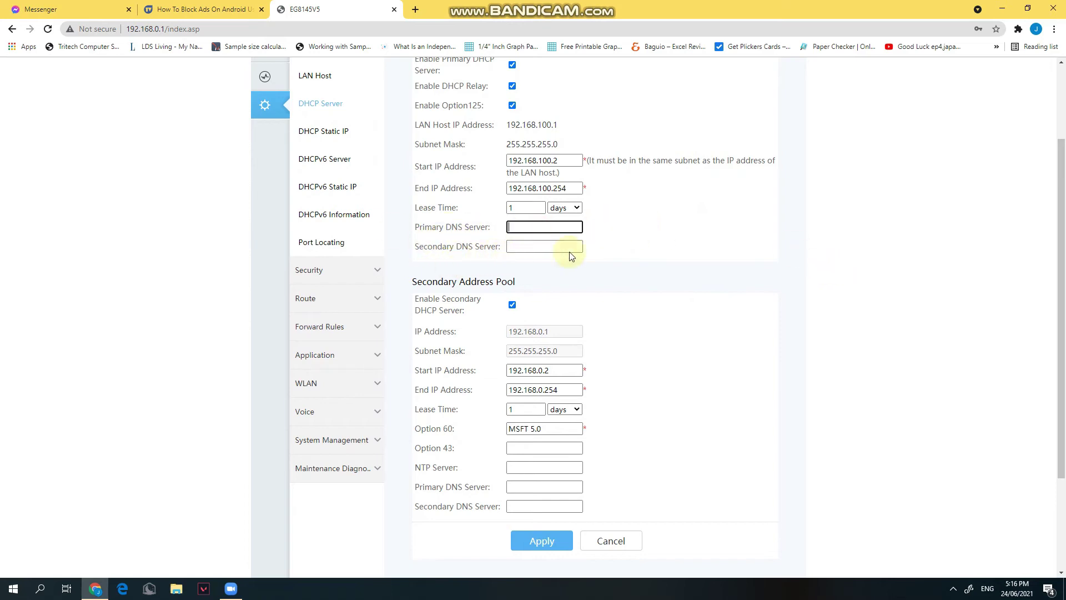
scroll(588, 191, "up", 2)
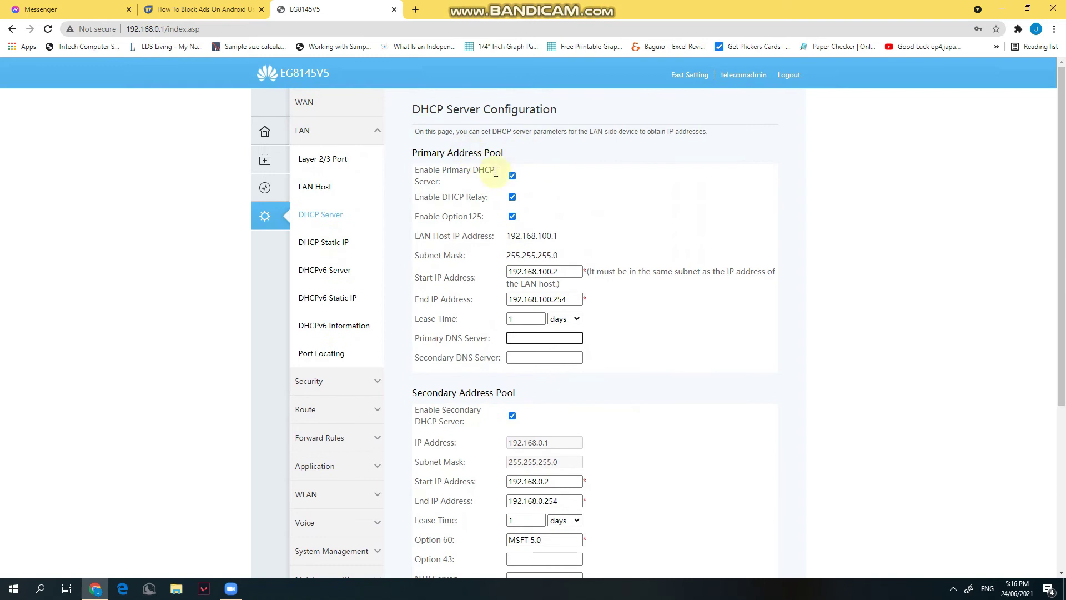
scroll(694, 247, "down", 3)
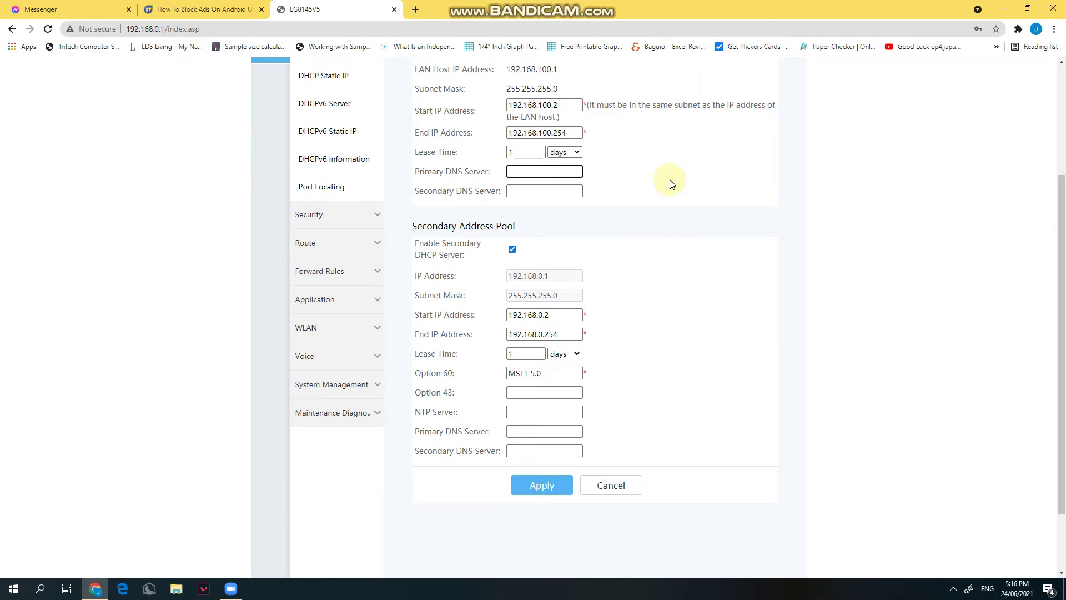
- In a new browser tab, search Google for opendns and open the OpenDNS website
left_click(416, 9)
type("goo")
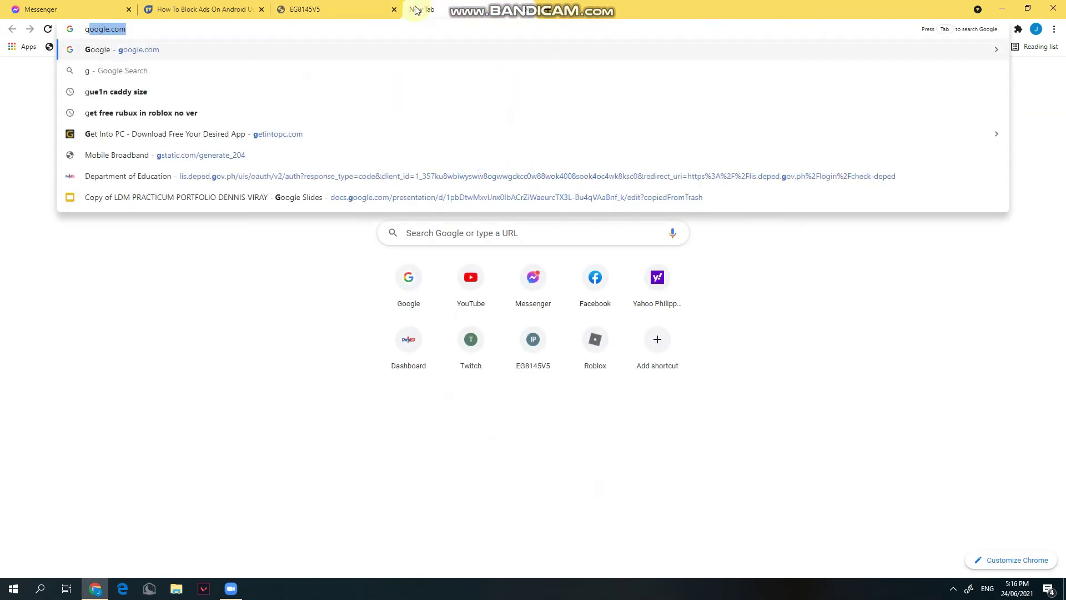
type("open")
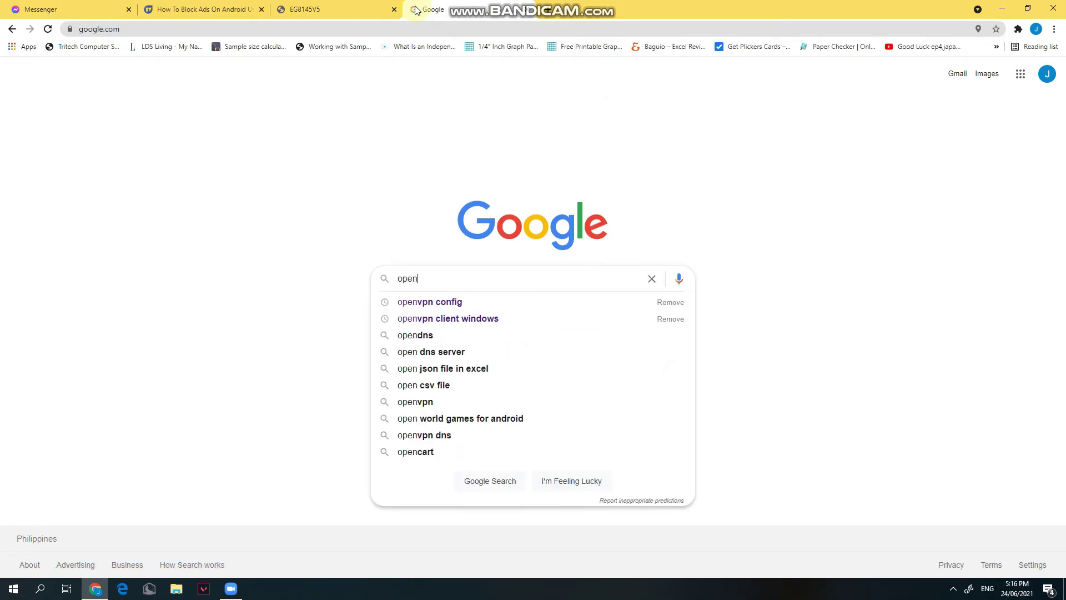
type("d")
key("Down")
key("Down")
key("Up")
key("Return")
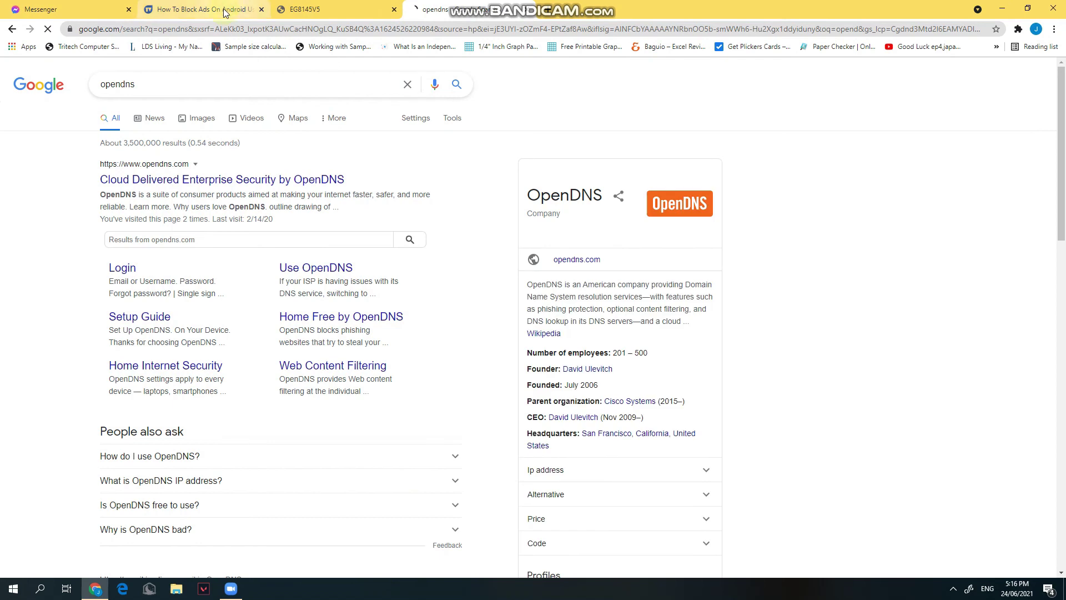
left_click(208, 180)
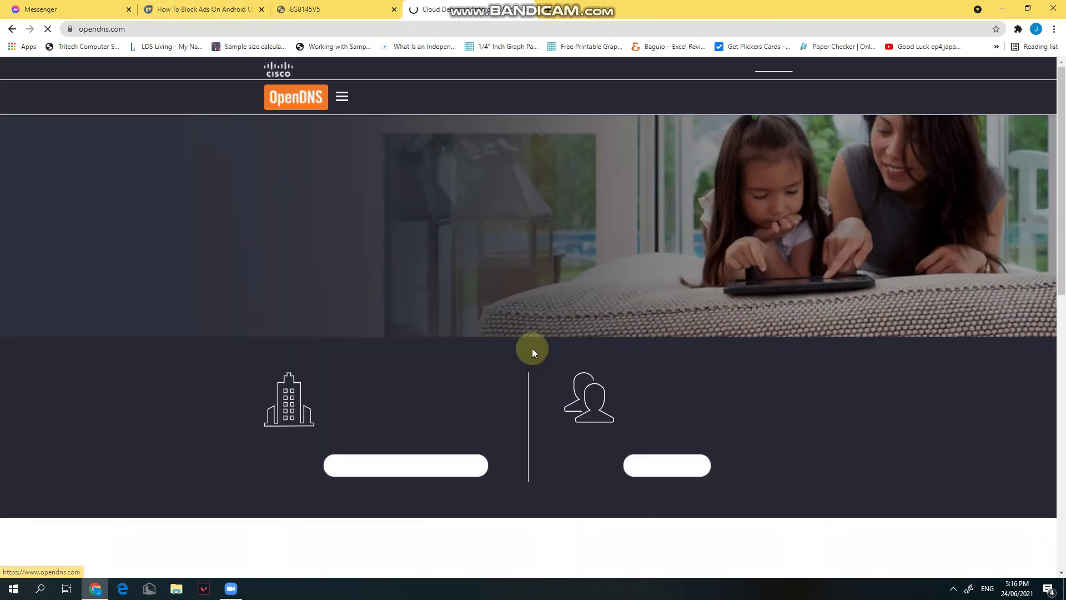
scroll(535, 345, "down", 8)
scroll(538, 341, "down", 3)
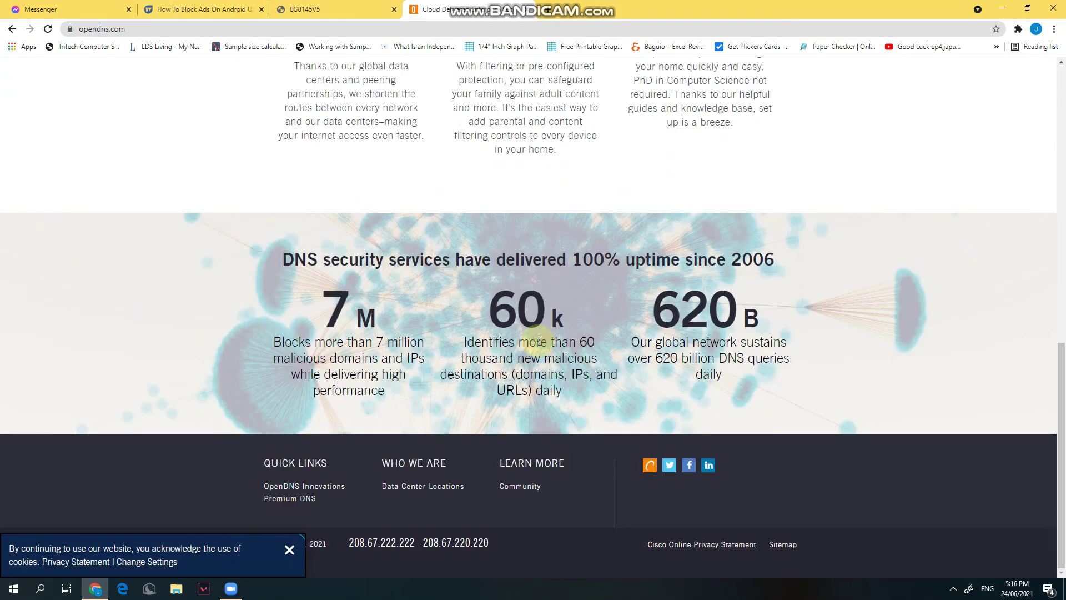
scroll(539, 341, "up", 8)
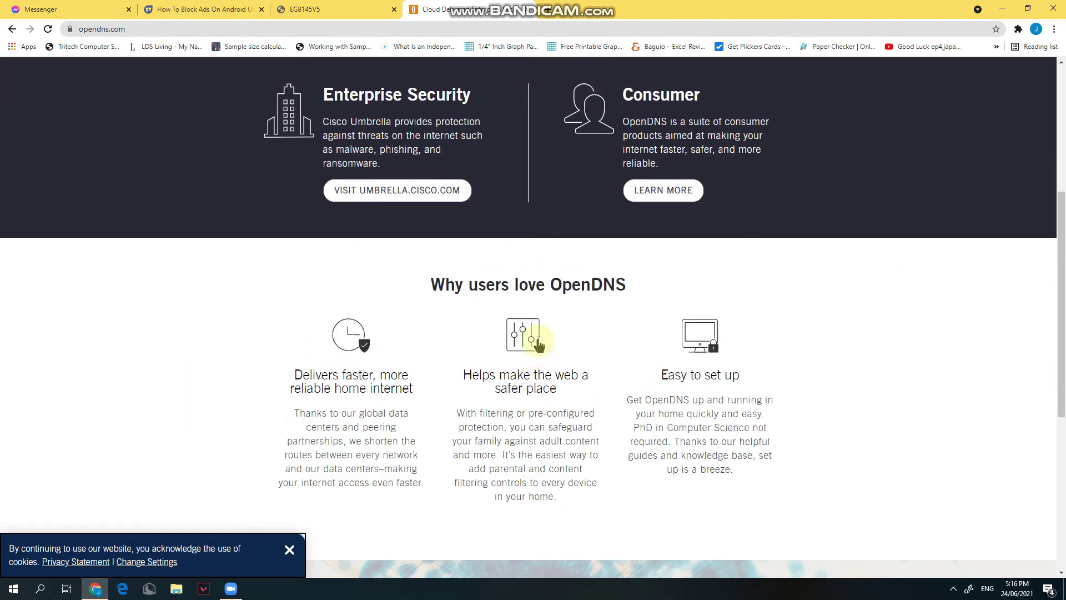
scroll(533, 308, "up", 3)
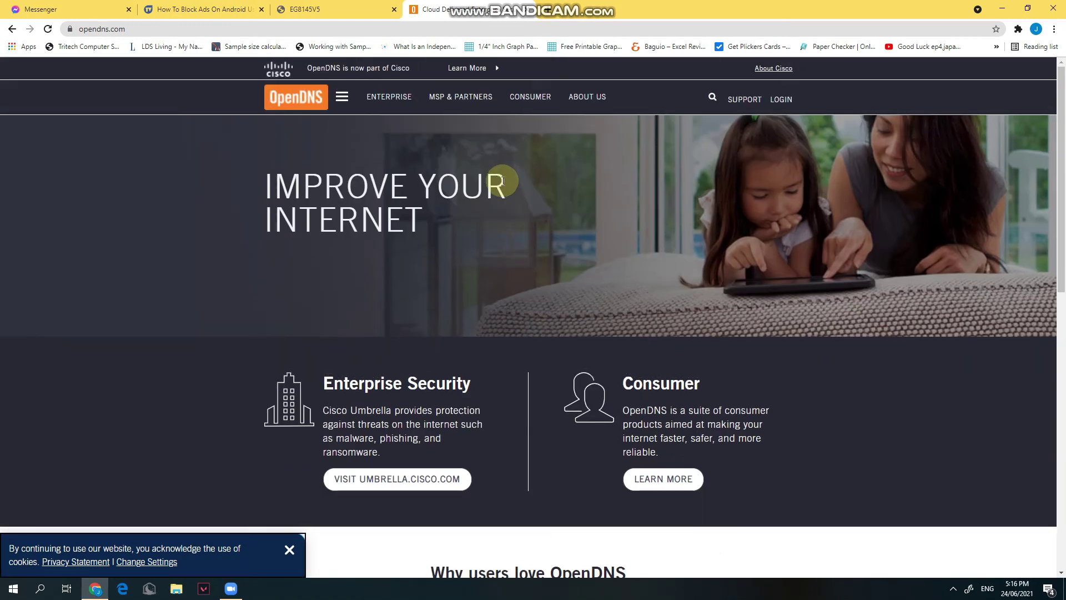
- Load the Google homepage in that tab instead
left_click(322, 32)
type("googl")
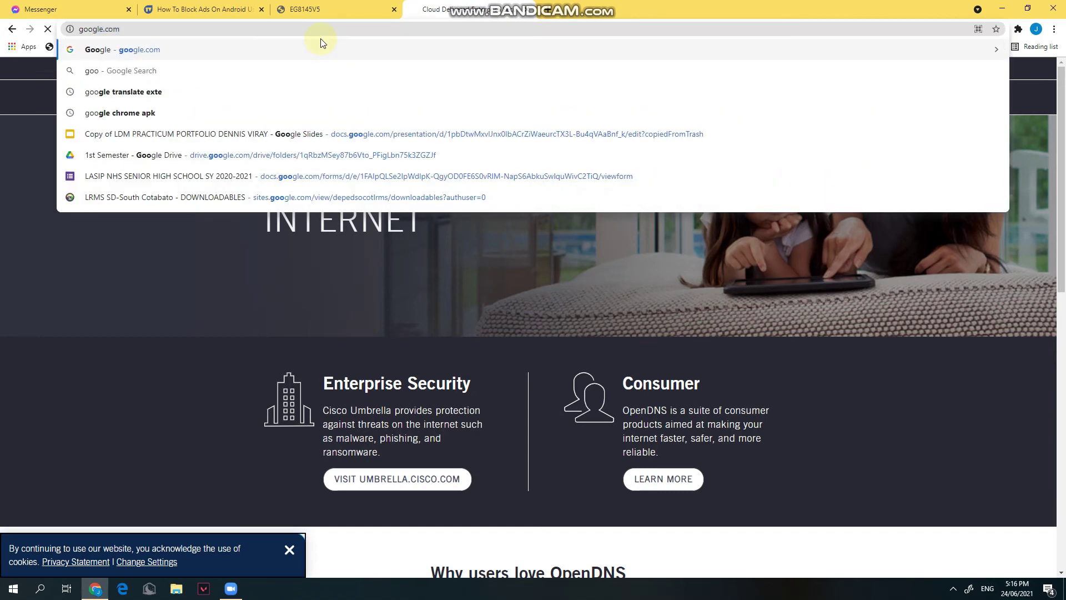
key("Return")
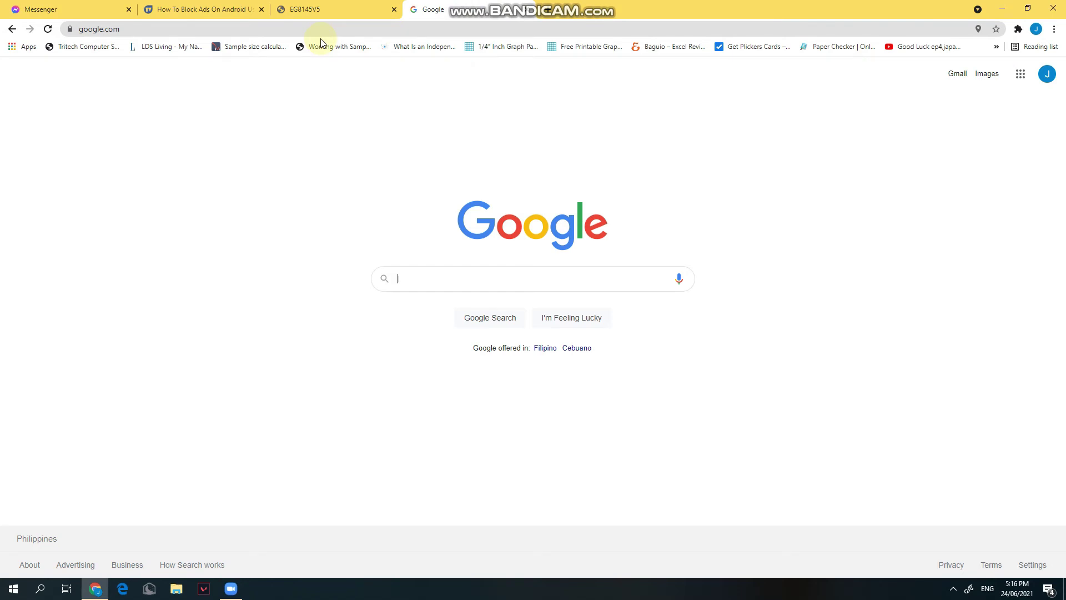
- Search 'opendns ip address' and paste 208.67.222.222 into the router's Primary DNS Server field
type("opns")
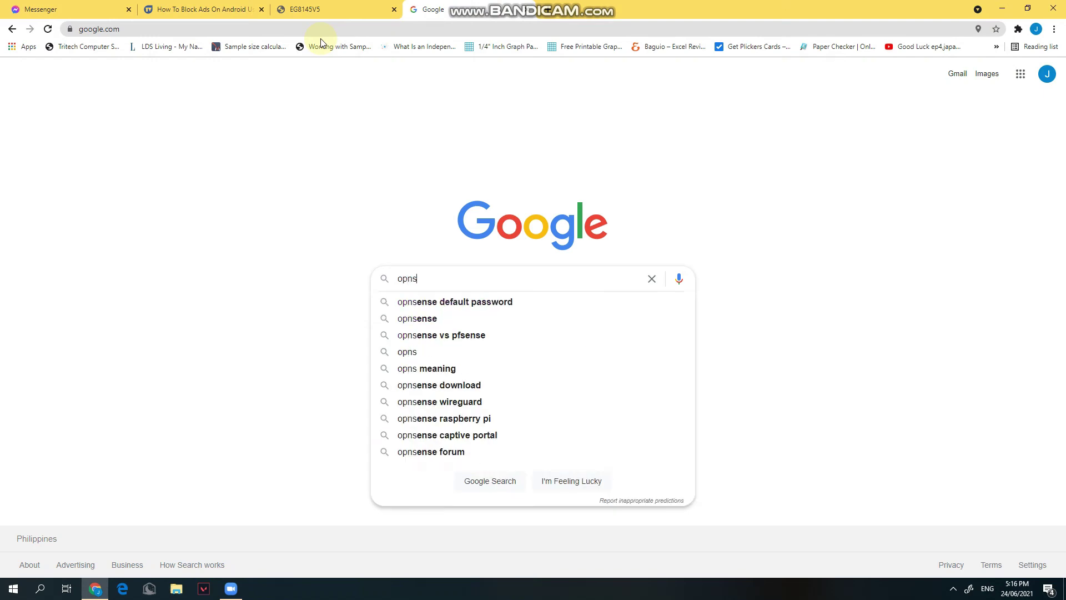
key("BackSpace")
key("BackSpace")
type("endns")
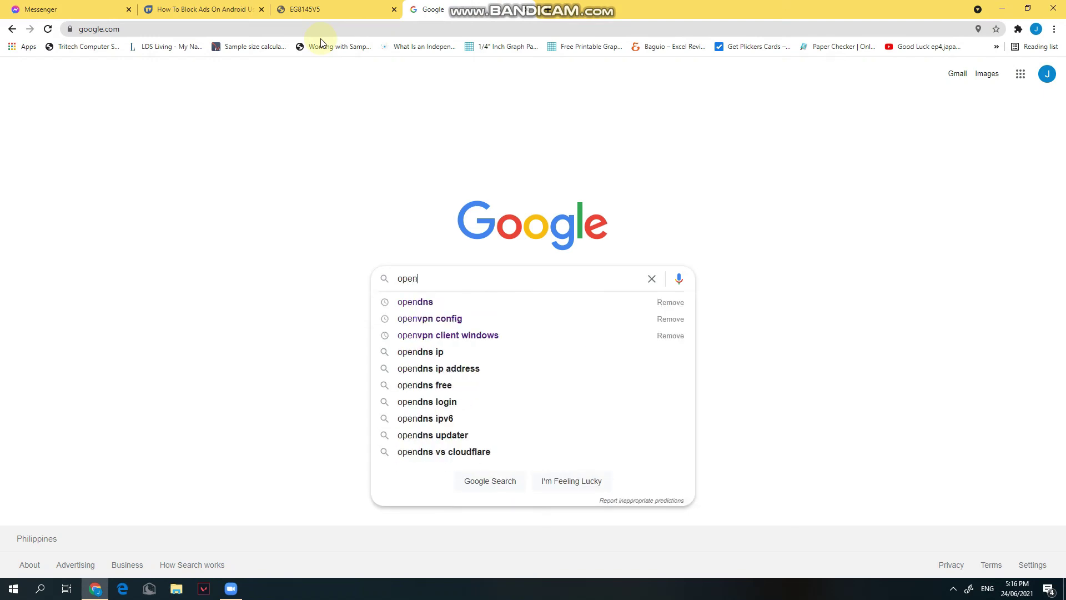
key("Down")
key("Down")
key("Down")
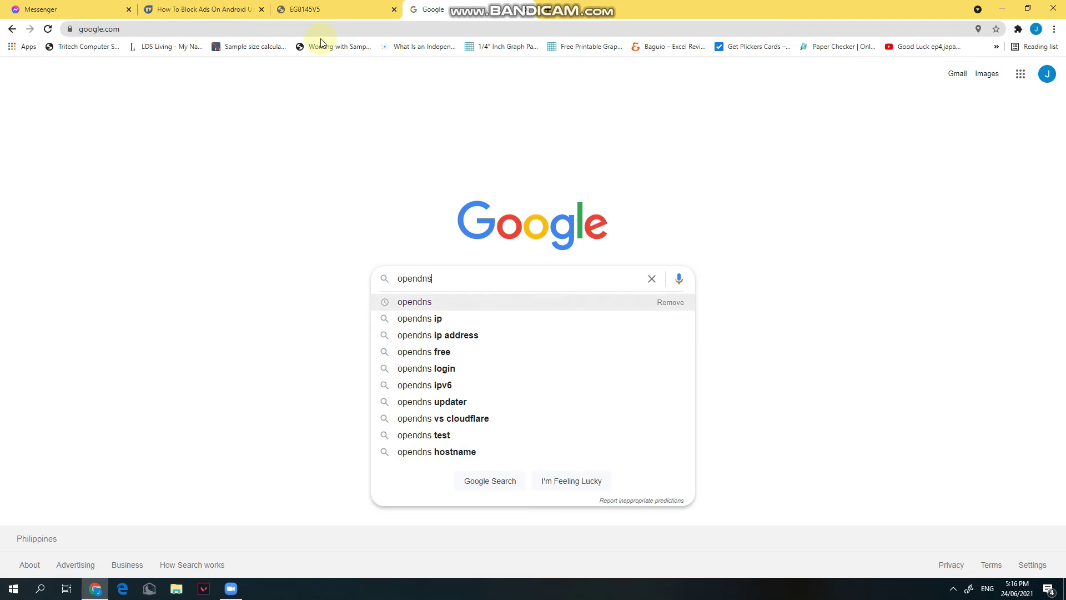
key("Return")
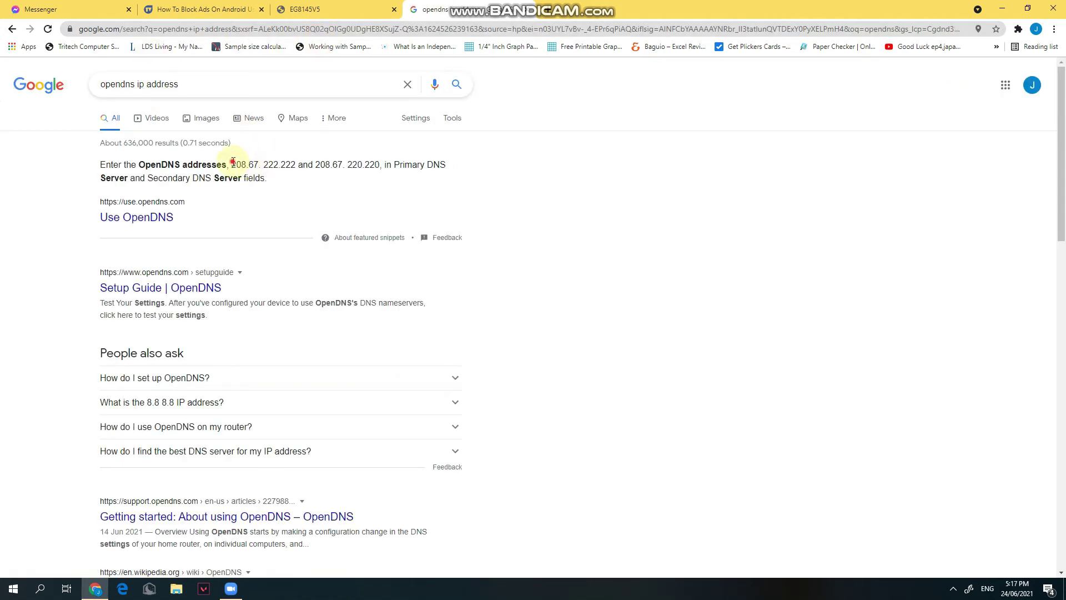
left_click_drag(233, 163, 296, 165)
key("ctrl+c")
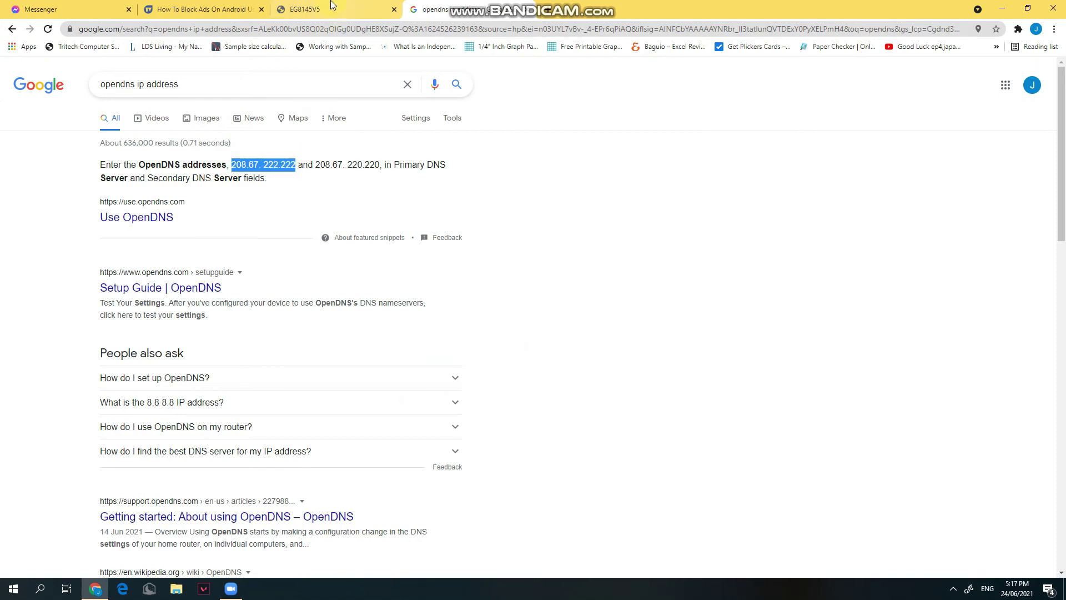
key("ctrl+shift+Tab")
key("ctrl+v")
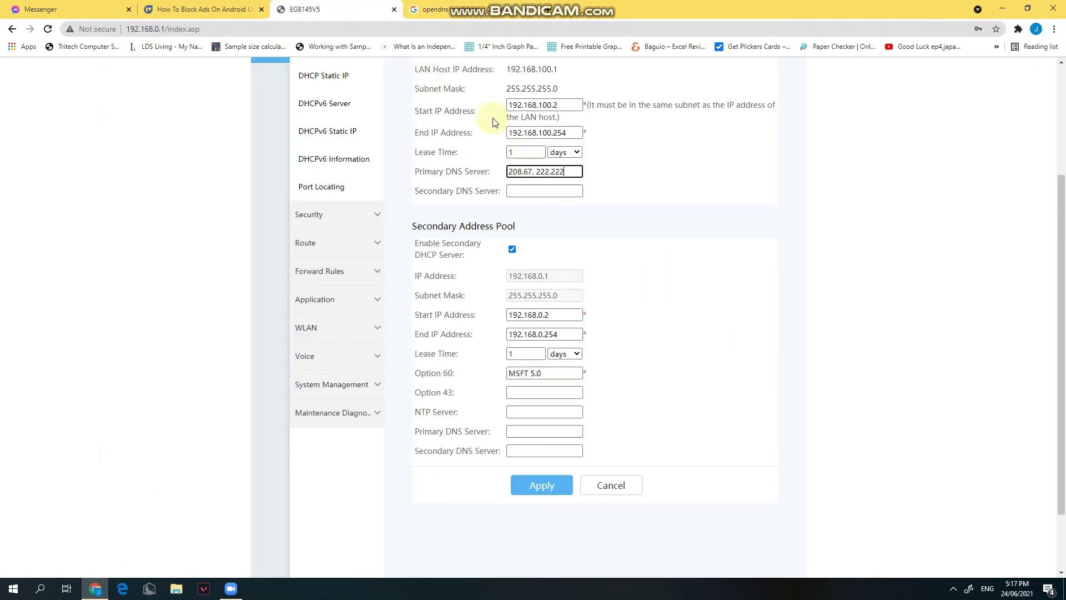
- Copy 208.67.220.220 from the results into the primary pool's Secondary DNS Server field
left_click(439, 10)
left_click_drag(315, 166, 380, 165)
key("ctrl+c")
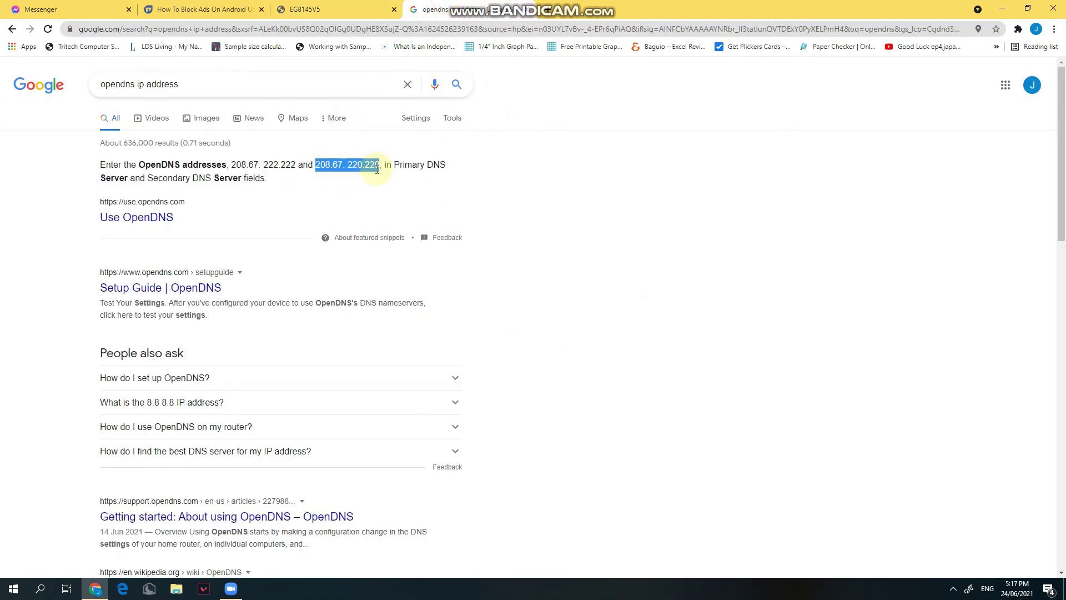
key("ctrl+shift+Tab")
left_click(568, 191)
key("ctrl+v")
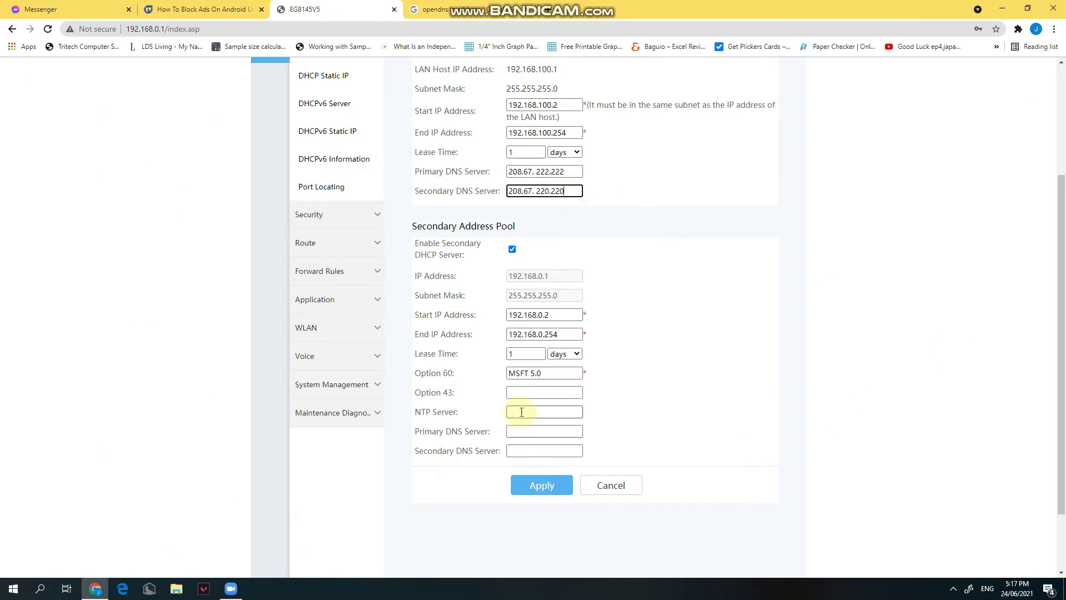
- Fill the secondary pool's DNS fields with 208.67.222.222 and 208.67.220.220
left_click(530, 448)
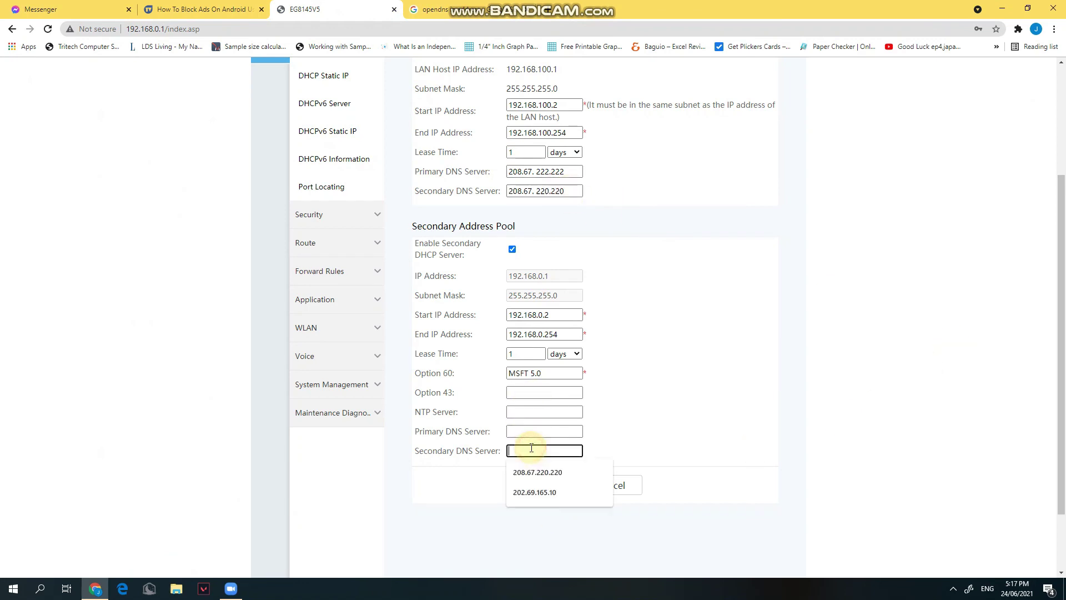
key("ctrl+v")
left_click_drag(507, 172, 601, 175)
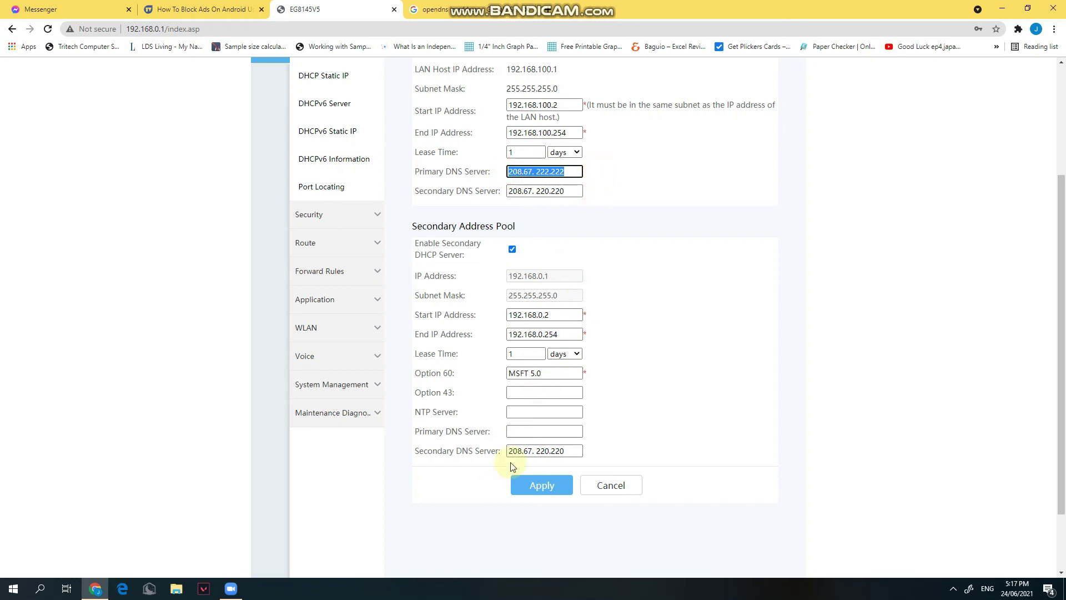
left_click(530, 433)
type("208.67. 222.222")
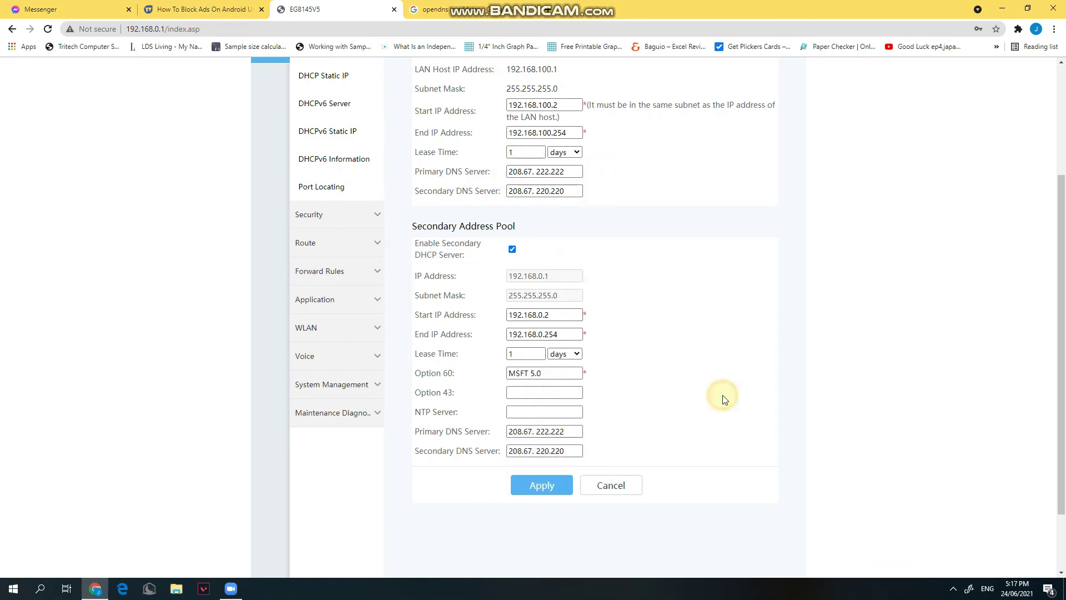
- Apply the DHCP settings and dismiss the incorrect-format warning
left_click(552, 489)
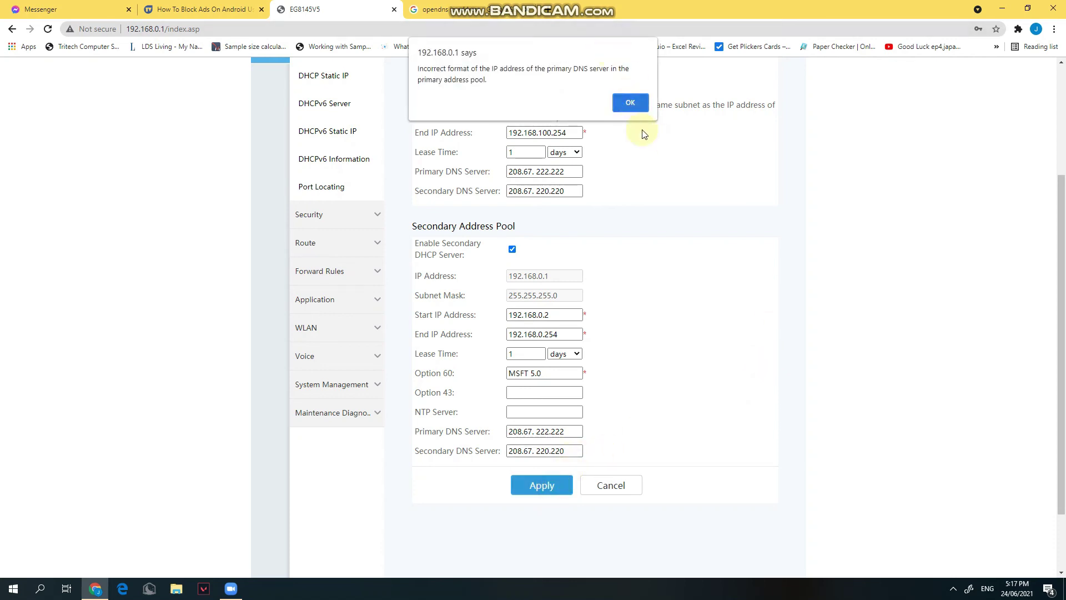
left_click(537, 427)
left_click(630, 103)
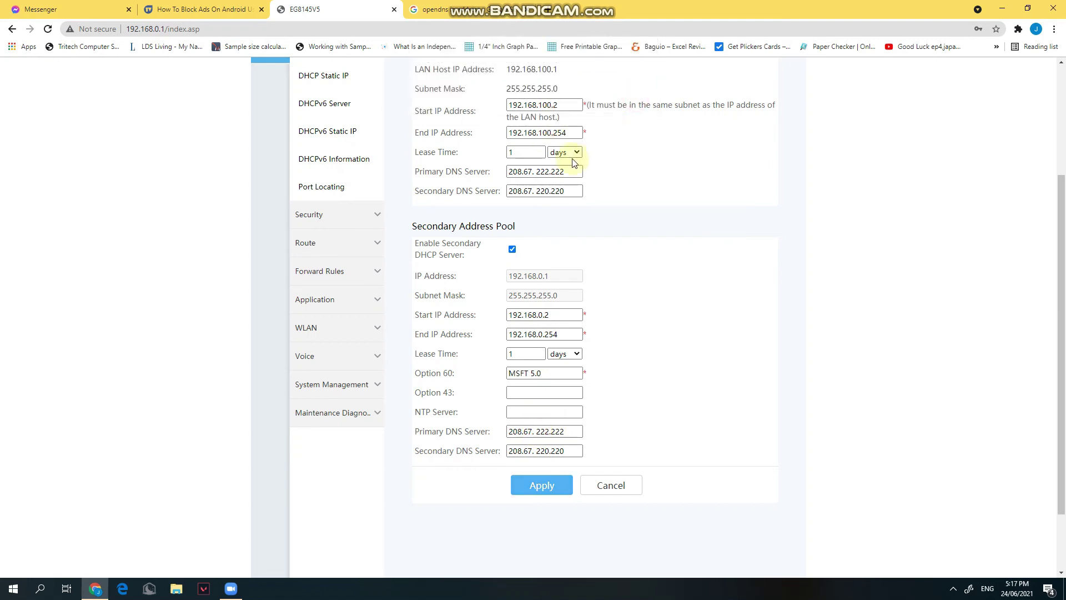
- Remove the stray space from all four DNS addresses and apply the settings again
left_click(539, 172)
key("BackSpace")
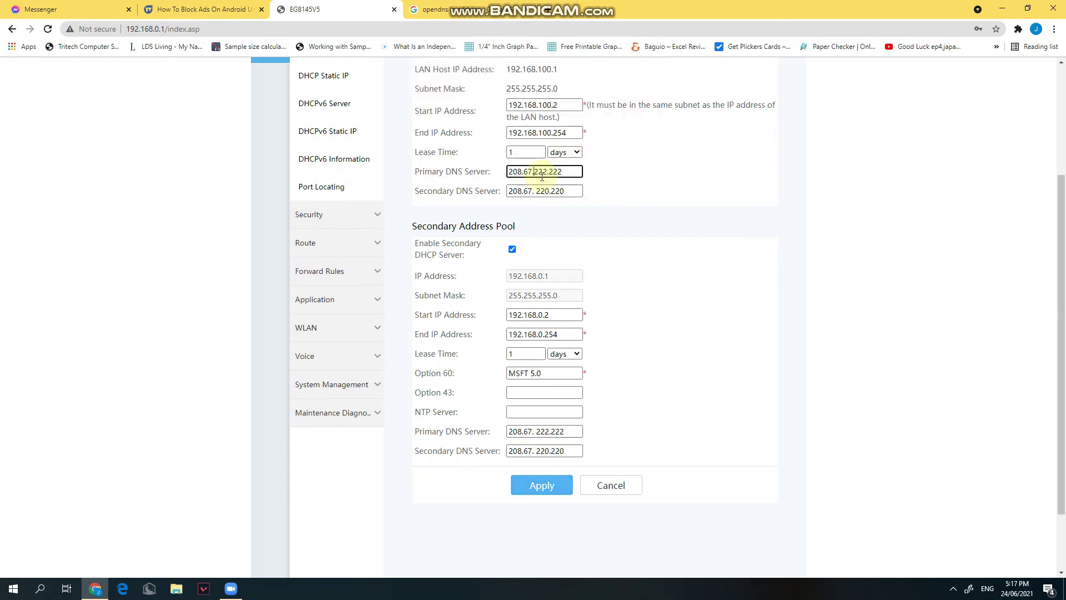
left_click(539, 191)
key("BackSpace")
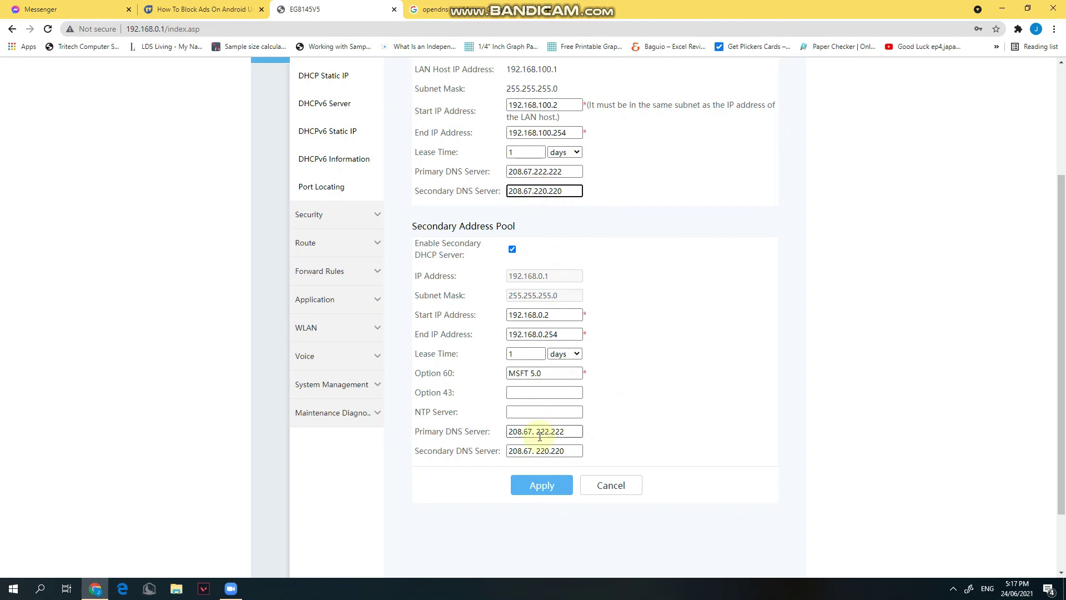
left_click(541, 432)
key("BackSpace")
left_click(542, 450)
key("BackSpace")
left_click(560, 482)
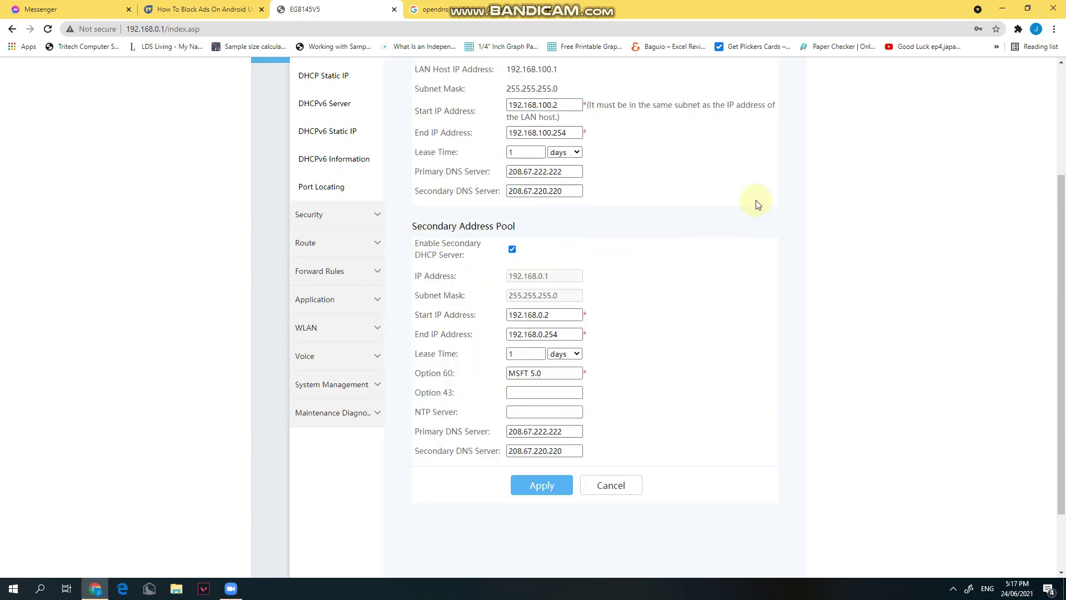
scroll(701, 197, "up", 3)
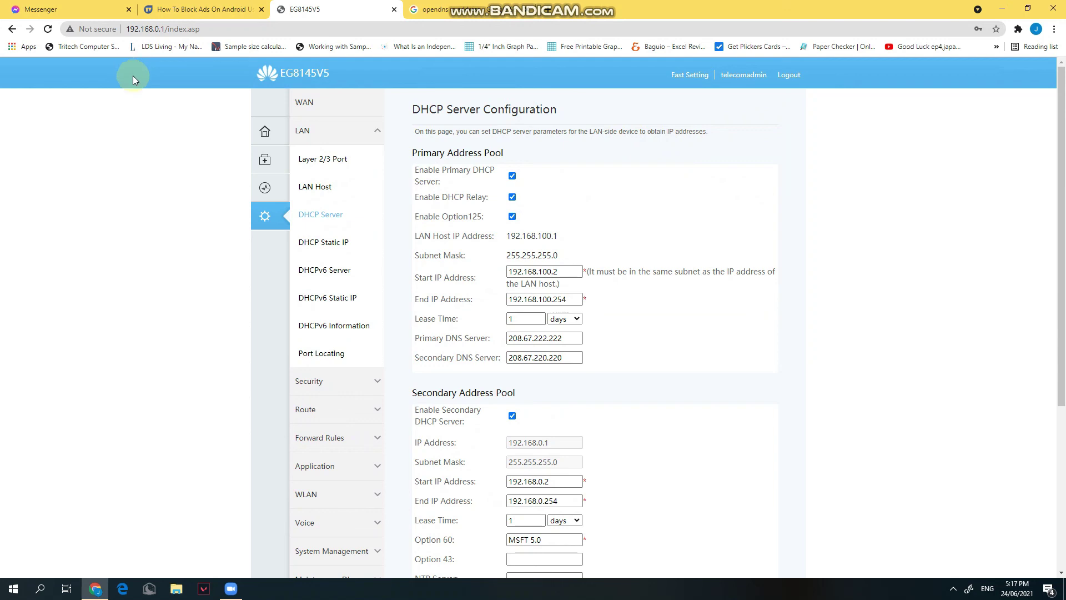